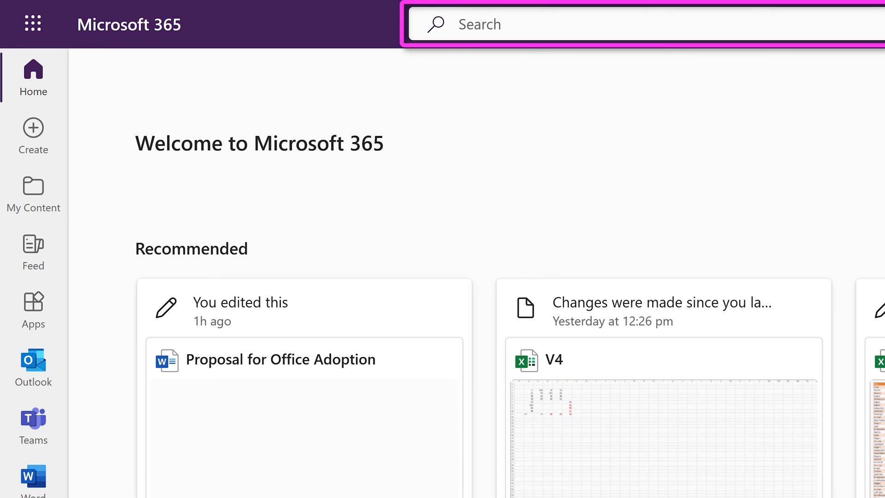
- Focus the Microsoft 365 search box to reveal suggested apps and files
left_click(644, 24)
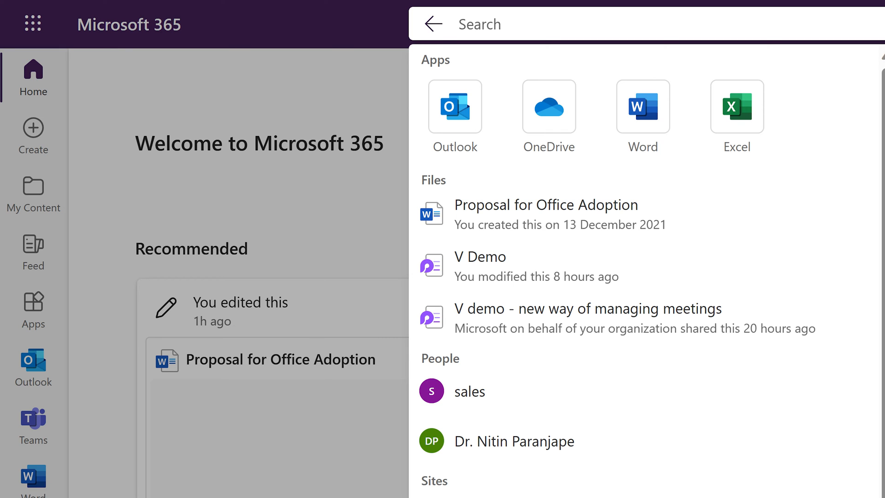
type("li")
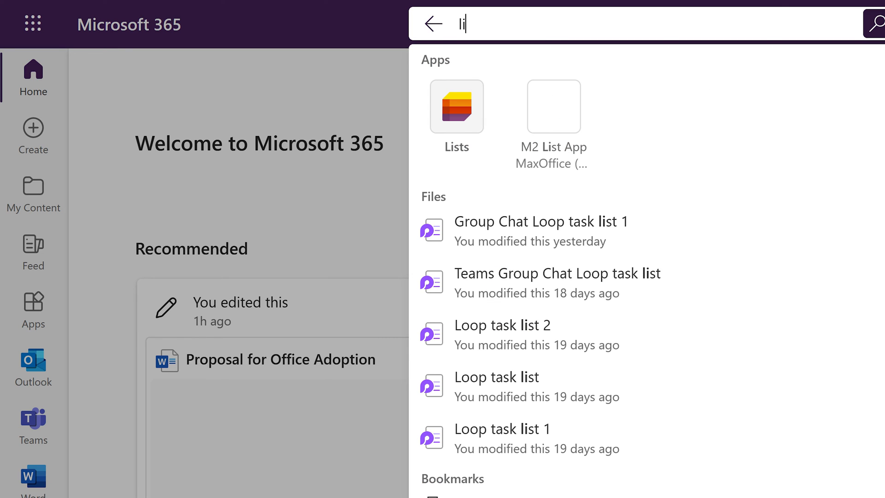